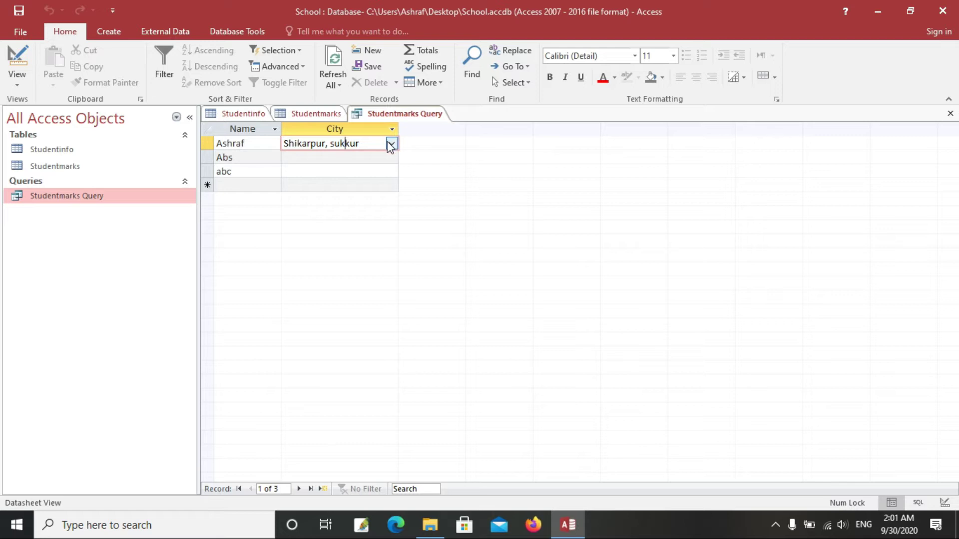
{"action": "left_click_drag", "start_coordinate": [233, 144], "coordinate": [350, 144]}
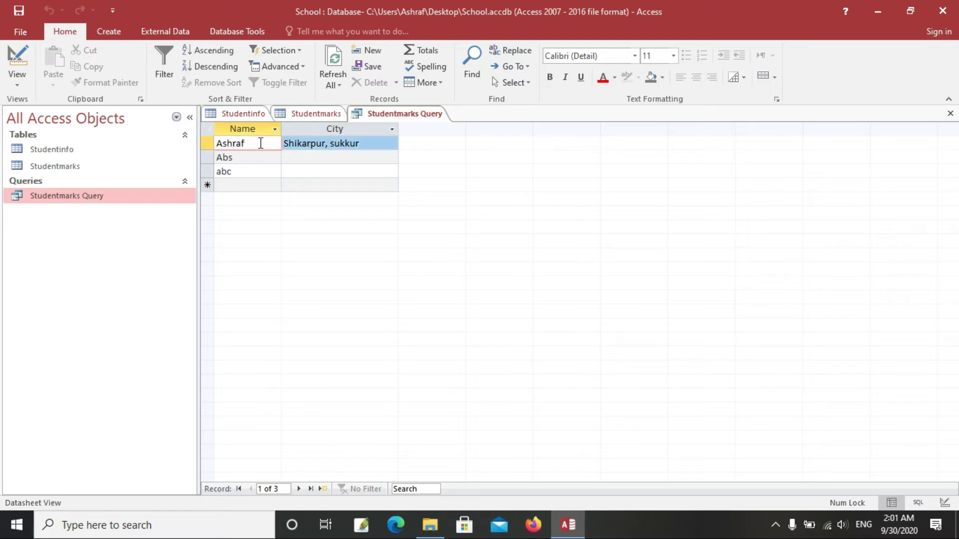
{"action": "key", "text": "F2"}
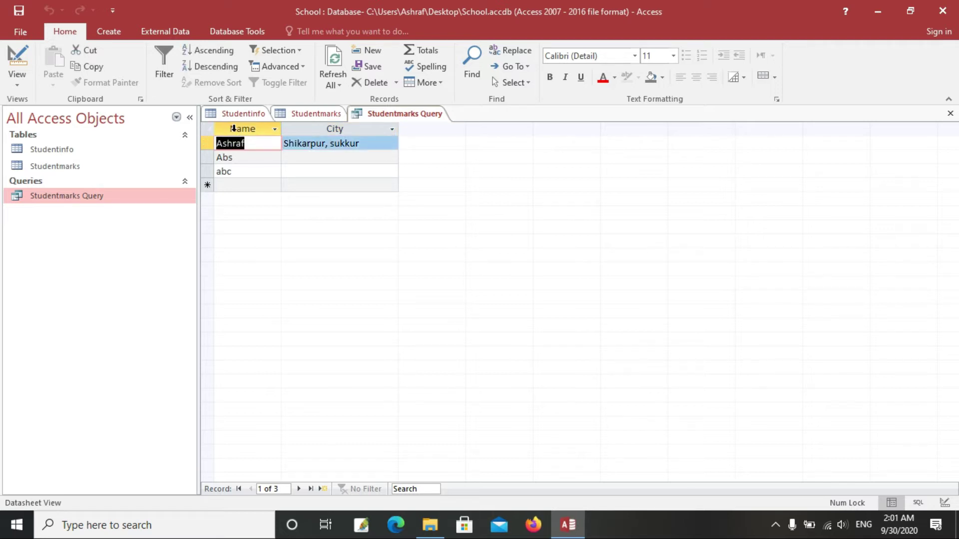
{"action": "left_click", "coordinate": [236, 128]}
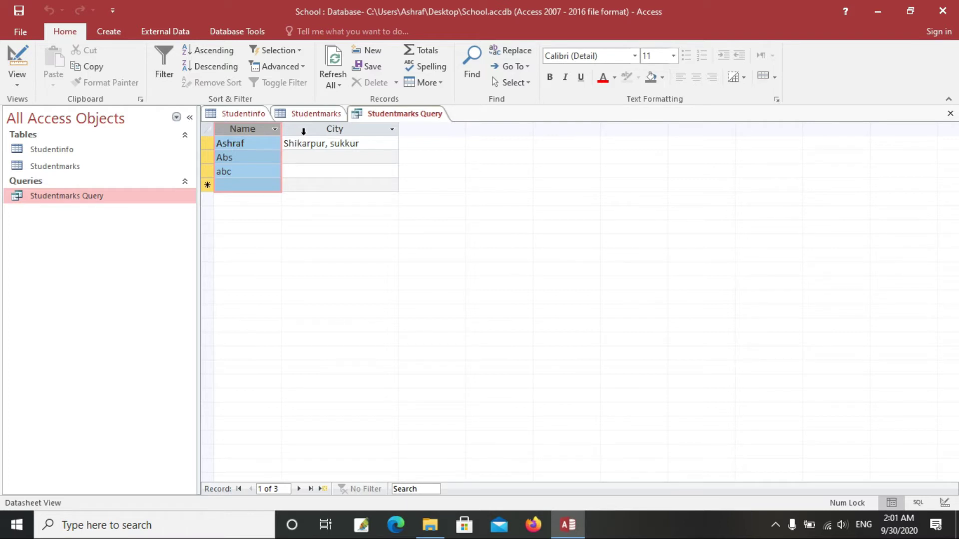
{"action": "left_click", "coordinate": [332, 130]}
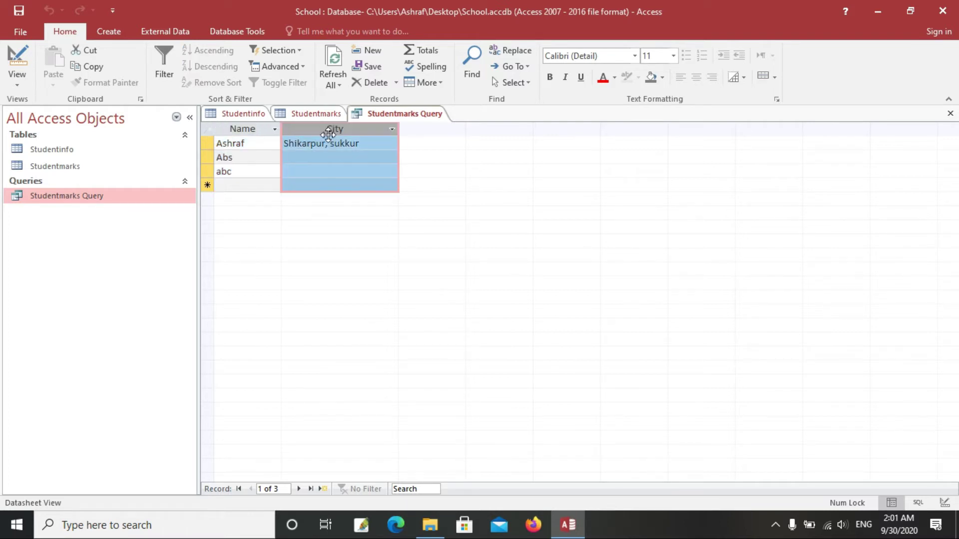
{"action": "left_click", "coordinate": [241, 144]}
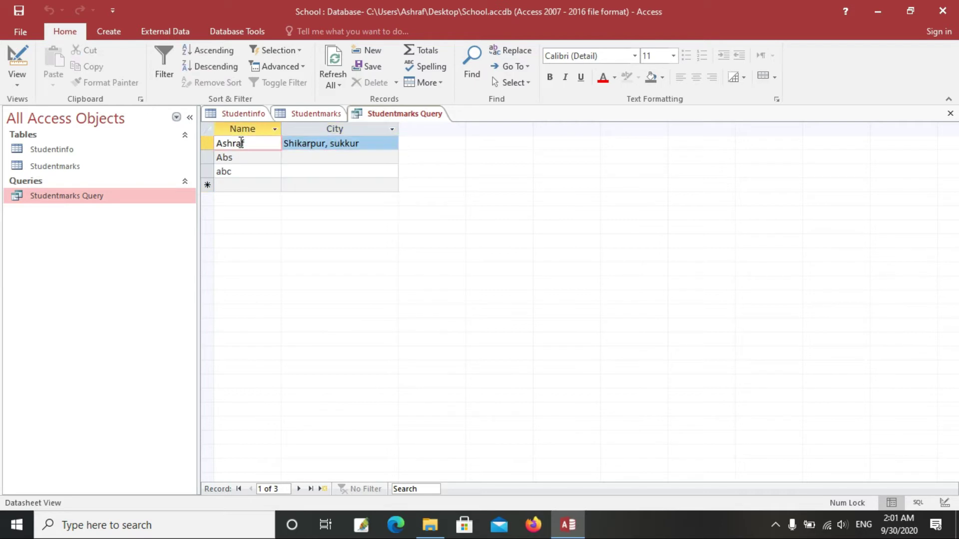
{"action": "left_click", "coordinate": [243, 128]}
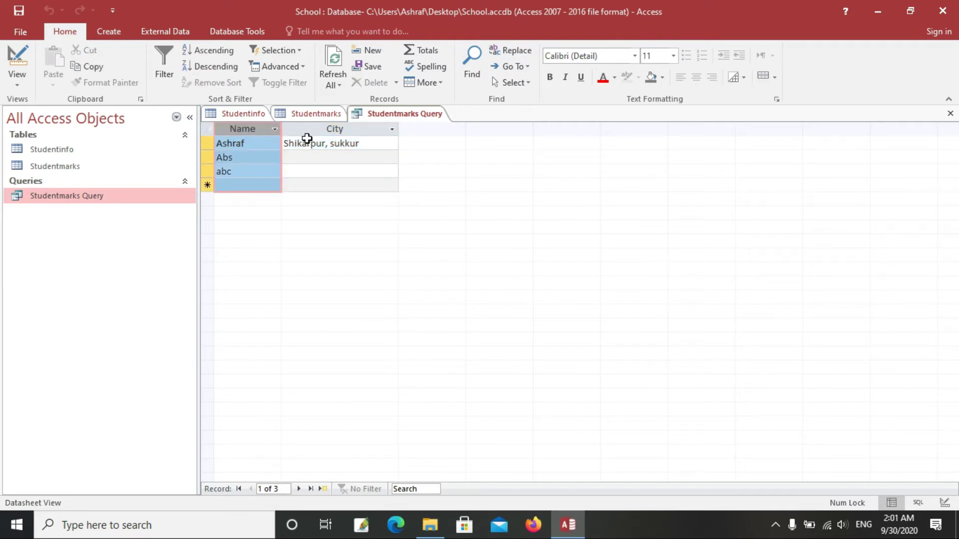
- Set the City of the second record in Studentmarks Query to both Shikarpur and sukkur
{"action": "left_click", "coordinate": [321, 157]}
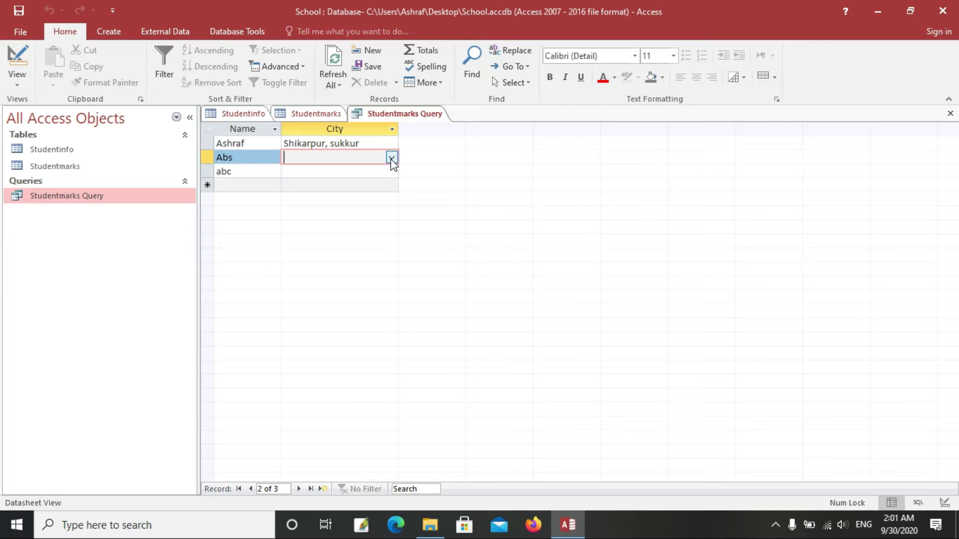
{"action": "left_click", "coordinate": [391, 159]}
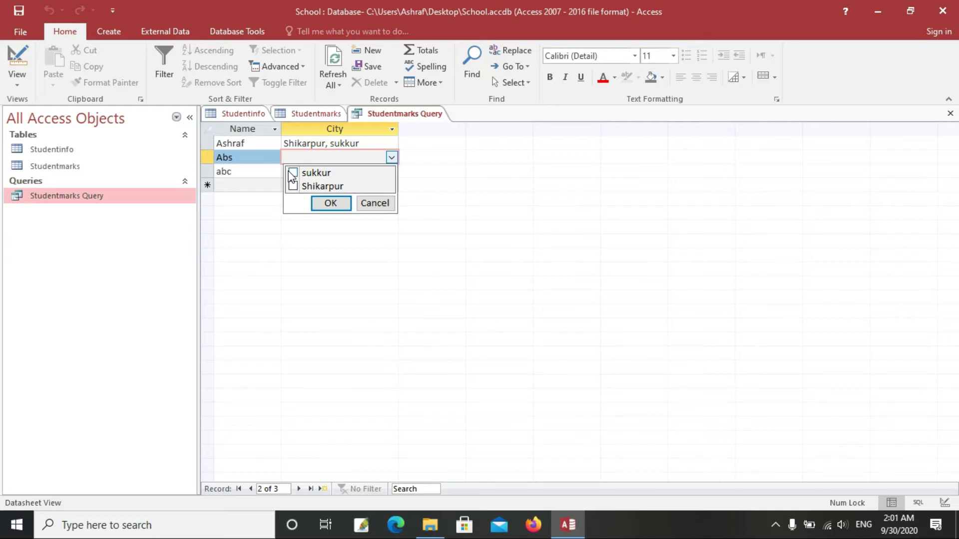
{"action": "left_click", "coordinate": [293, 186]}
{"action": "left_click", "coordinate": [315, 206]}
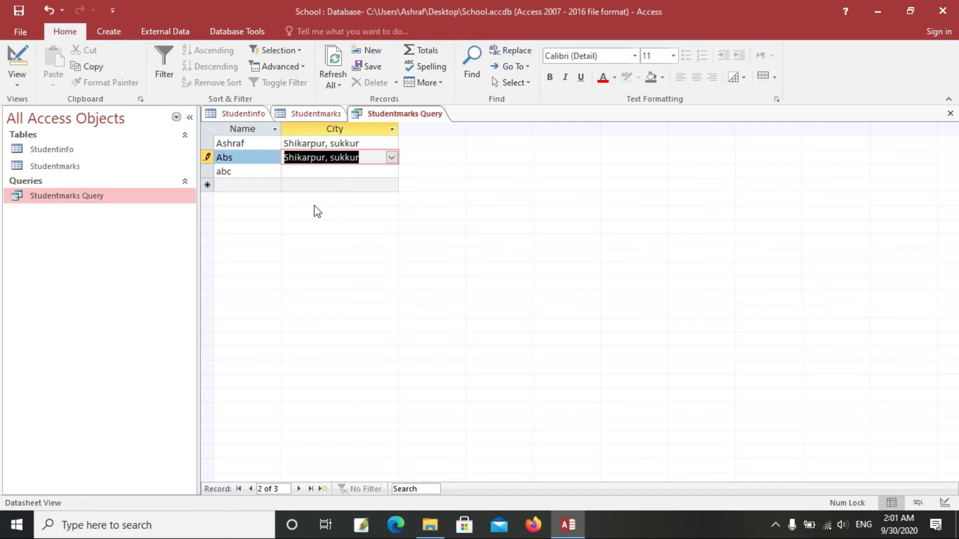
- Set the City of the third record, abc, to sukkur
{"action": "left_click", "coordinate": [370, 173]}
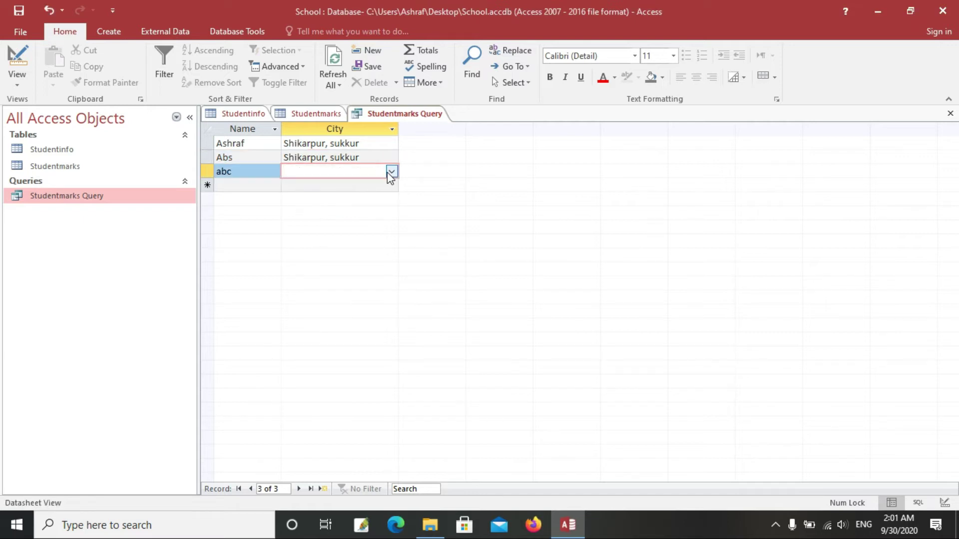
{"action": "left_click", "coordinate": [392, 172]}
{"action": "left_click", "coordinate": [293, 187]}
{"action": "left_click", "coordinate": [330, 218]}
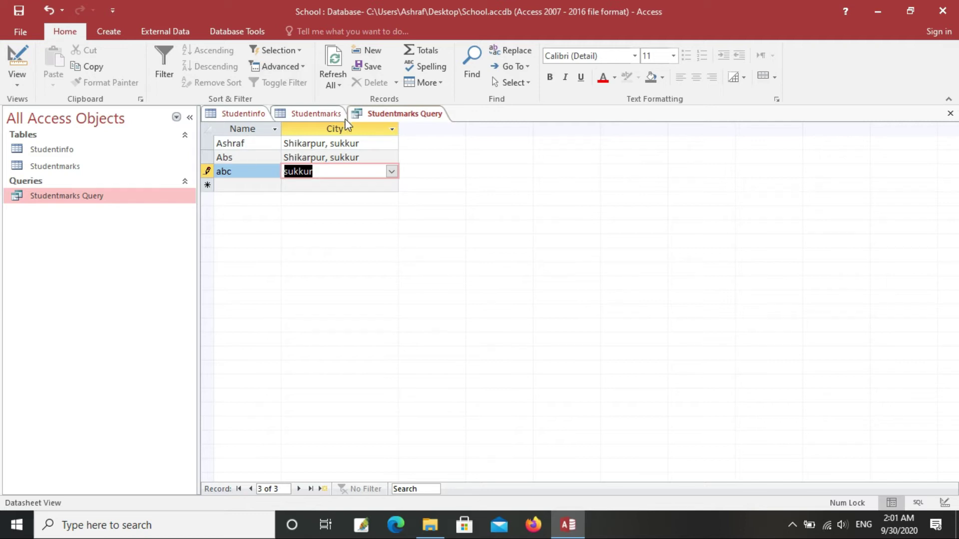
- Add the Sub2 field as the third column in the design of Studentmarks Query and run the query
{"action": "right_click", "coordinate": [112, 195]}
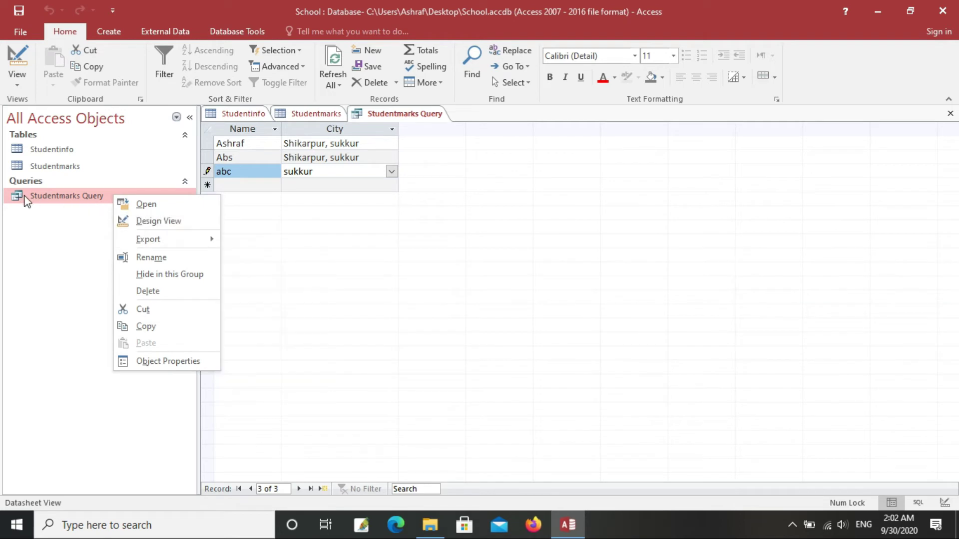
{"action": "left_click", "coordinate": [41, 193]}
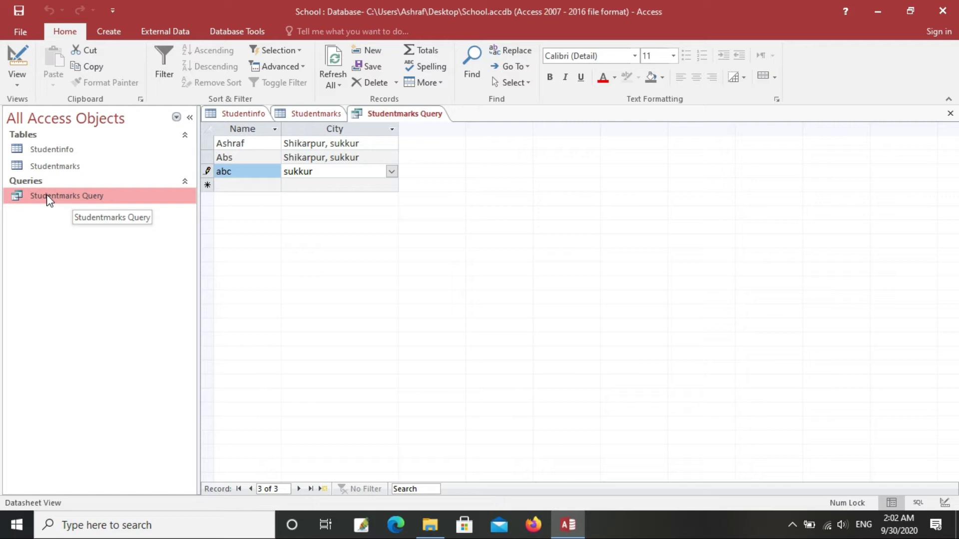
{"action": "right_click", "coordinate": [46, 195]}
{"action": "left_click", "coordinate": [67, 225]}
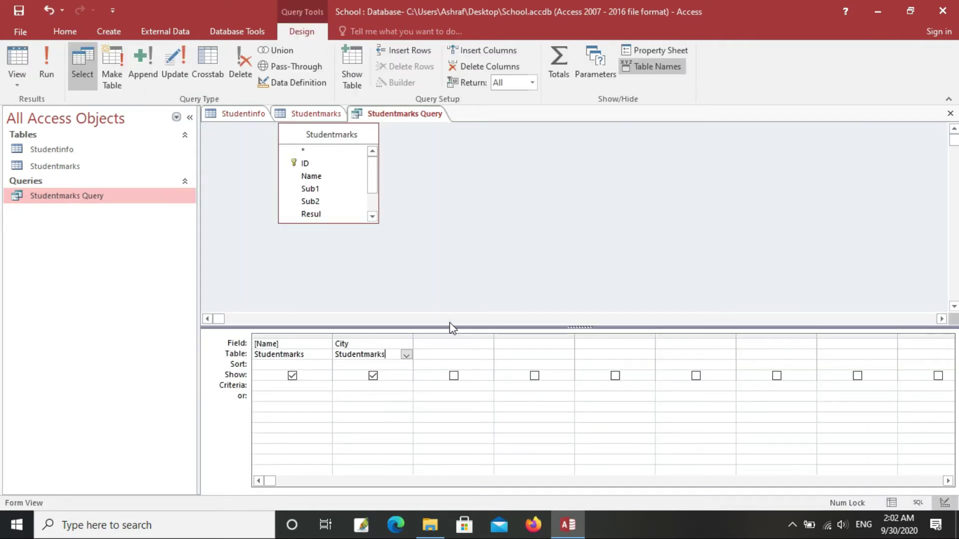
{"action": "left_click", "coordinate": [456, 343]}
{"action": "left_click", "coordinate": [485, 345]}
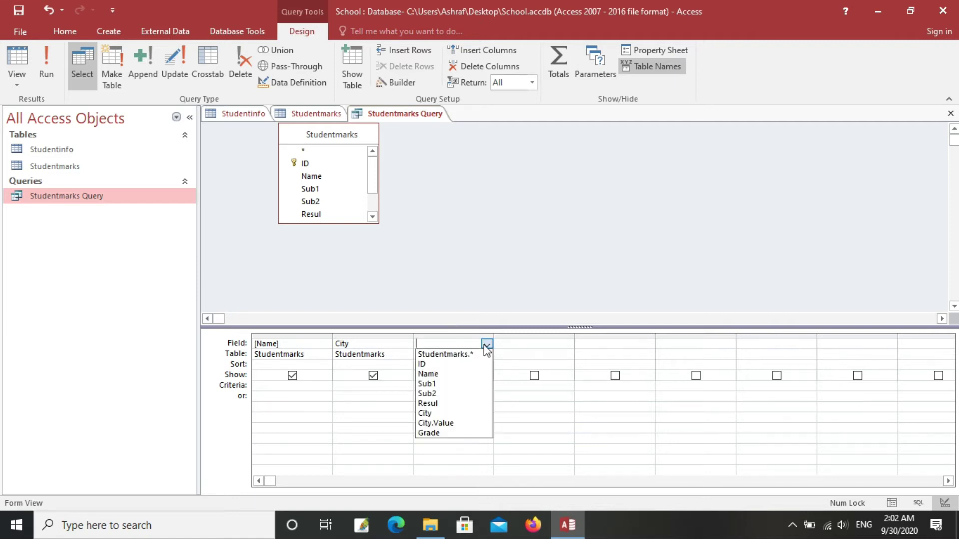
{"action": "left_click", "coordinate": [461, 394]}
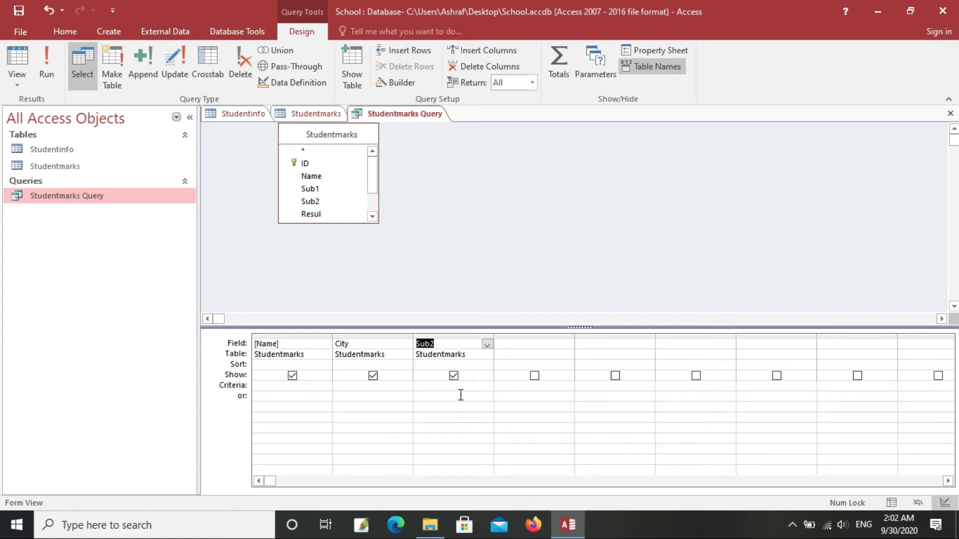
{"action": "left_click", "coordinate": [446, 347]}
{"action": "left_click", "coordinate": [47, 80]}
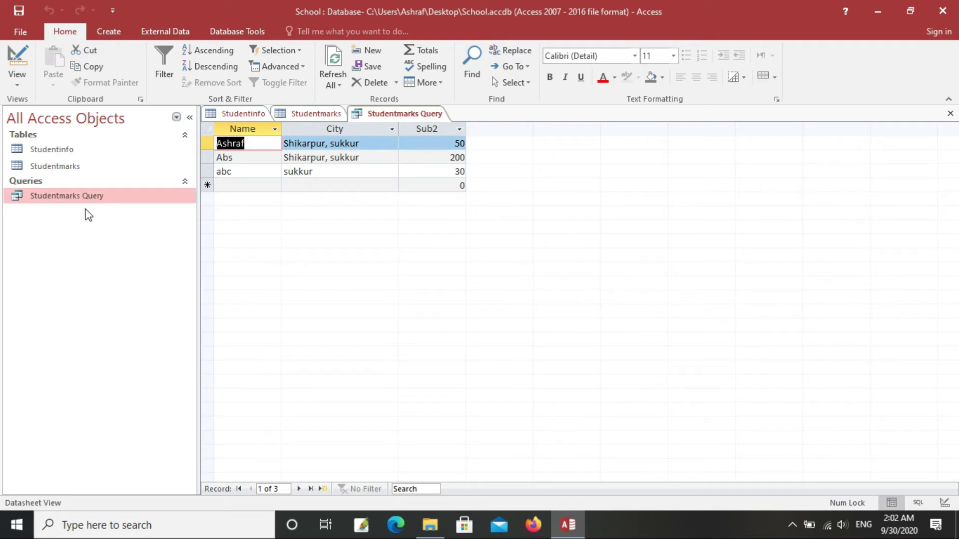
- Review the field setup of Studentmarks Query in Design View and run it again
{"action": "right_click", "coordinate": [86, 197]}
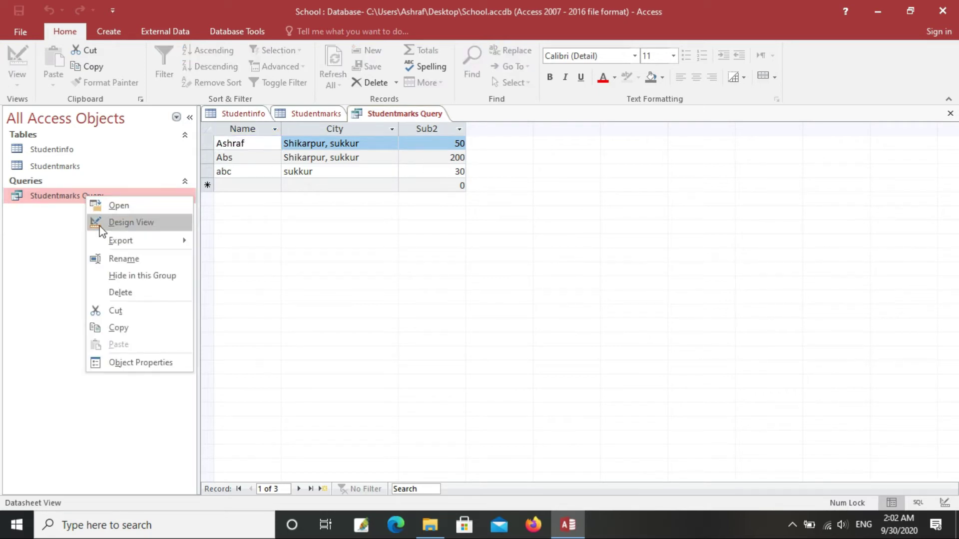
{"action": "left_click", "coordinate": [101, 224]}
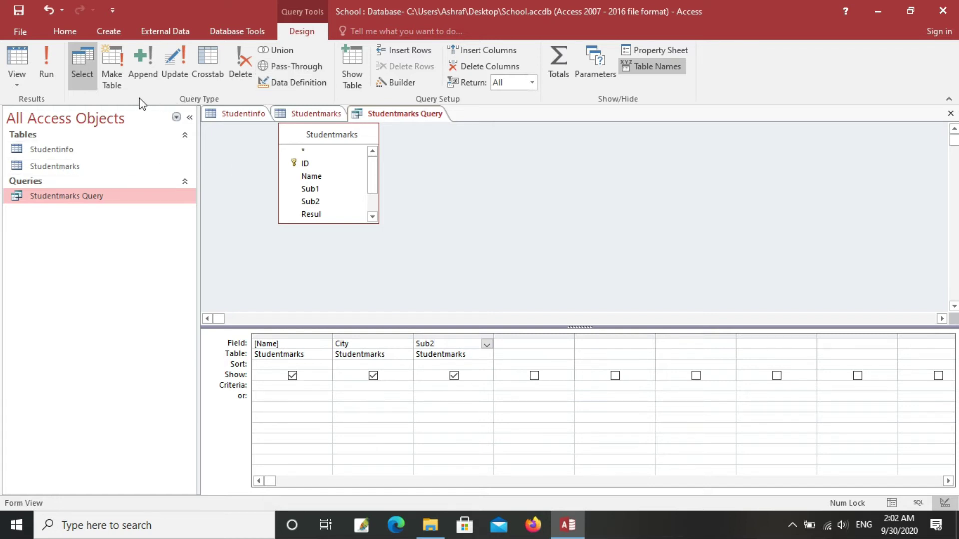
{"action": "left_click", "coordinate": [47, 77]}
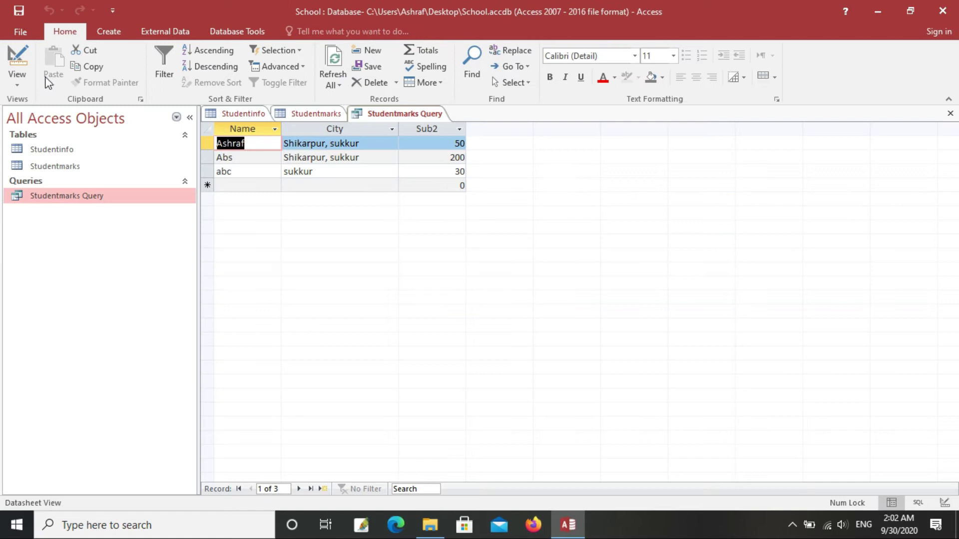
{"action": "left_click", "coordinate": [255, 164]}
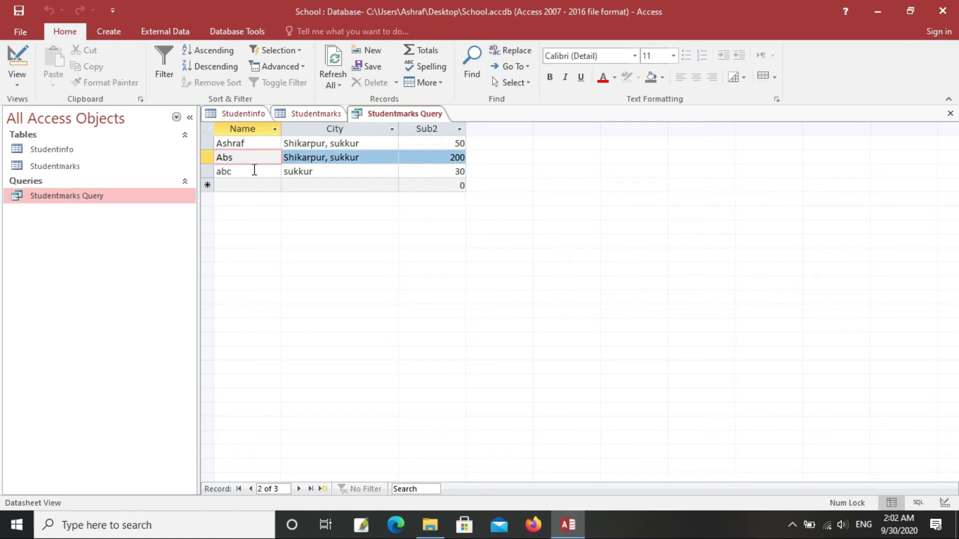
{"action": "left_click", "coordinate": [255, 170]}
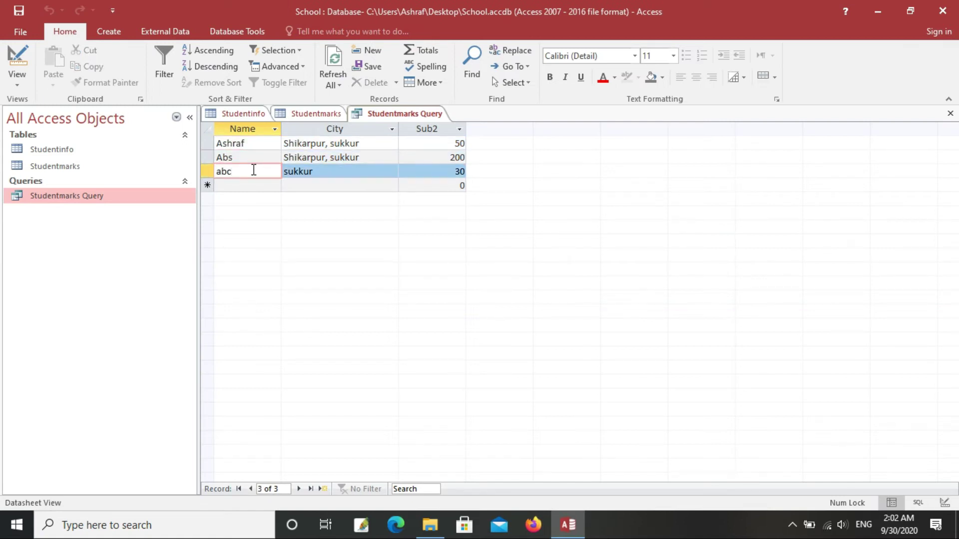
{"action": "double_click", "coordinate": [251, 143]}
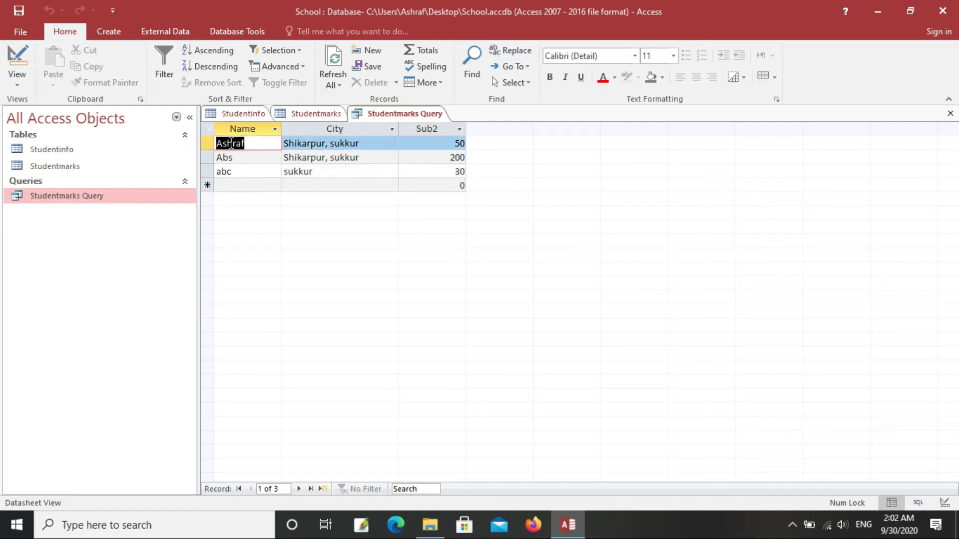
{"action": "left_click", "coordinate": [218, 143]}
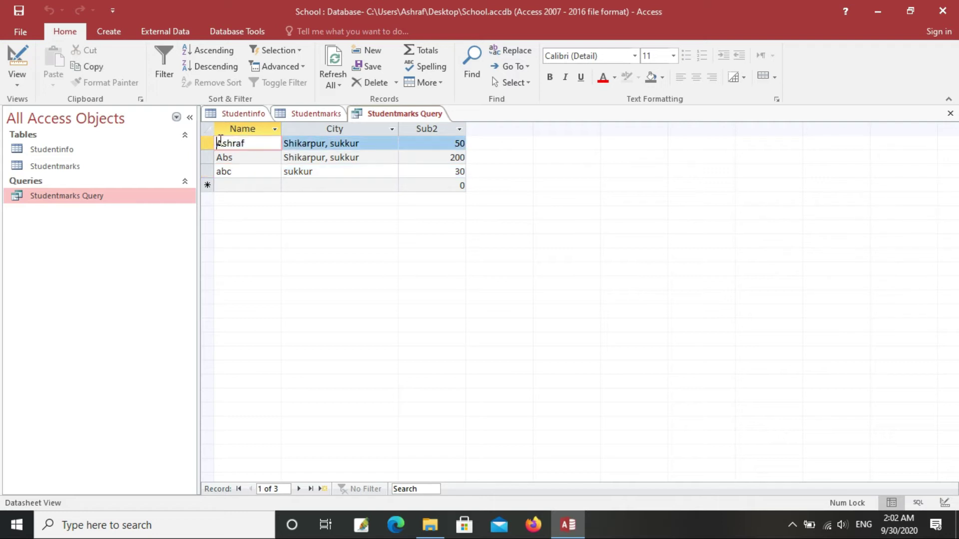
{"action": "left_click_drag", "start_coordinate": [247, 143], "coordinate": [215, 143]}
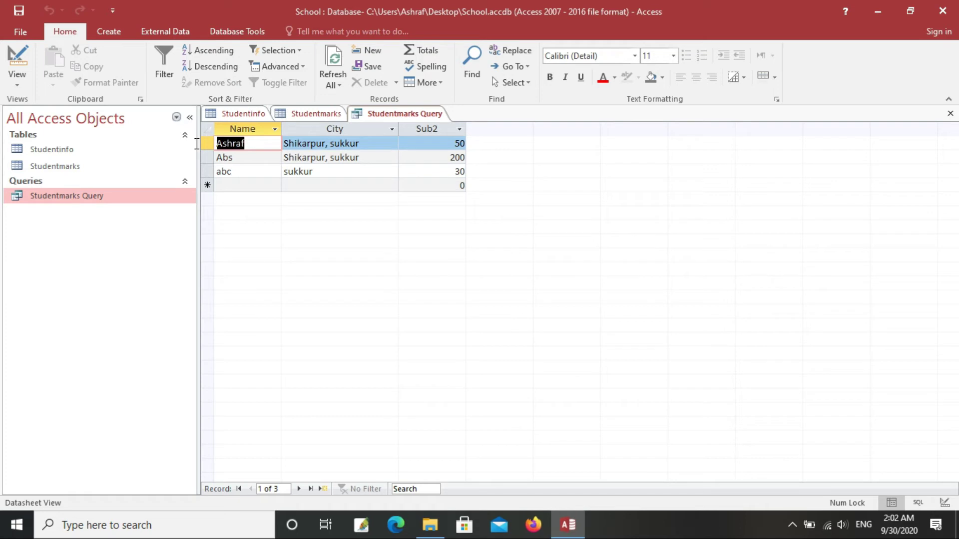
{"action": "left_click", "coordinate": [196, 143]}
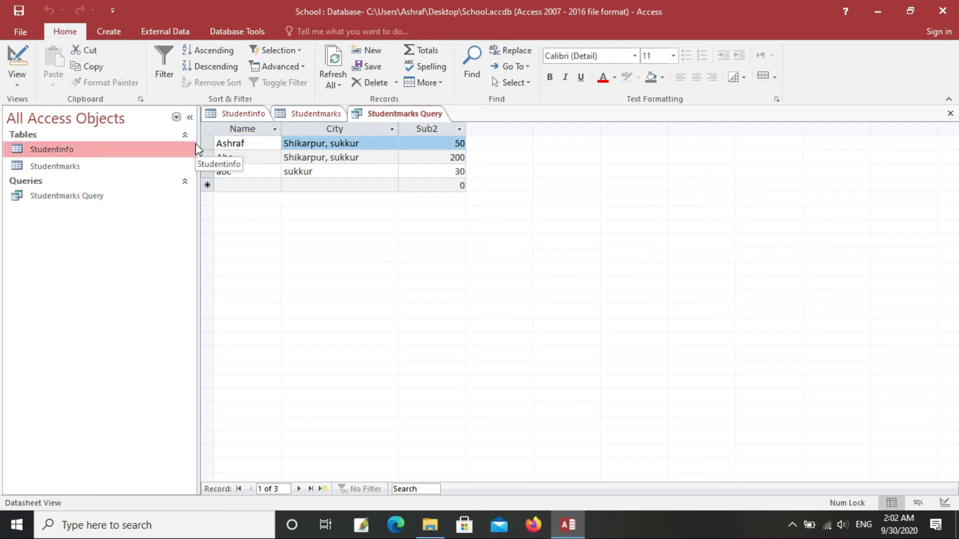
{"action": "left_click", "coordinate": [248, 146]}
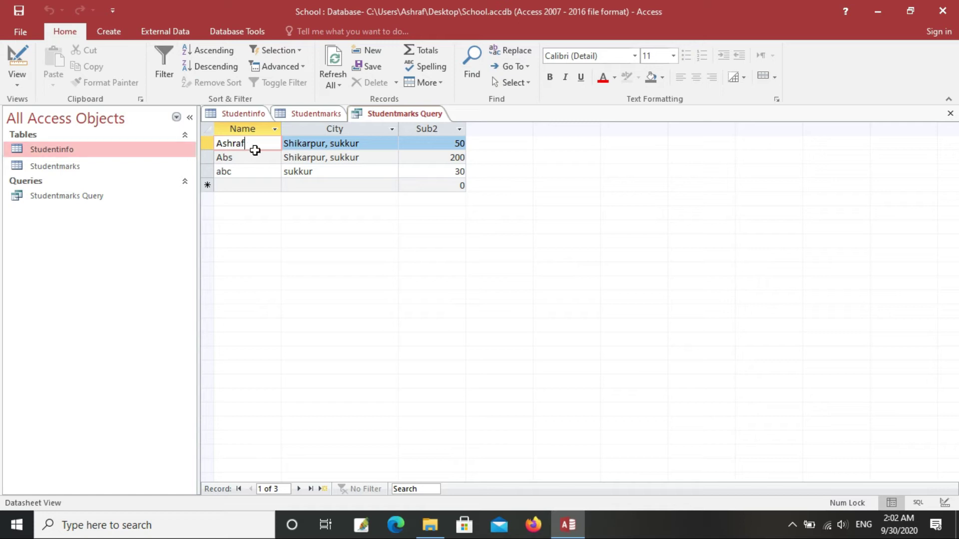
- Enter the first student's name as the criterion for the Name field in Studentmarks Query's design and run the query
{"action": "left_click", "coordinate": [119, 195]}
{"action": "right_click", "coordinate": [119, 195]}
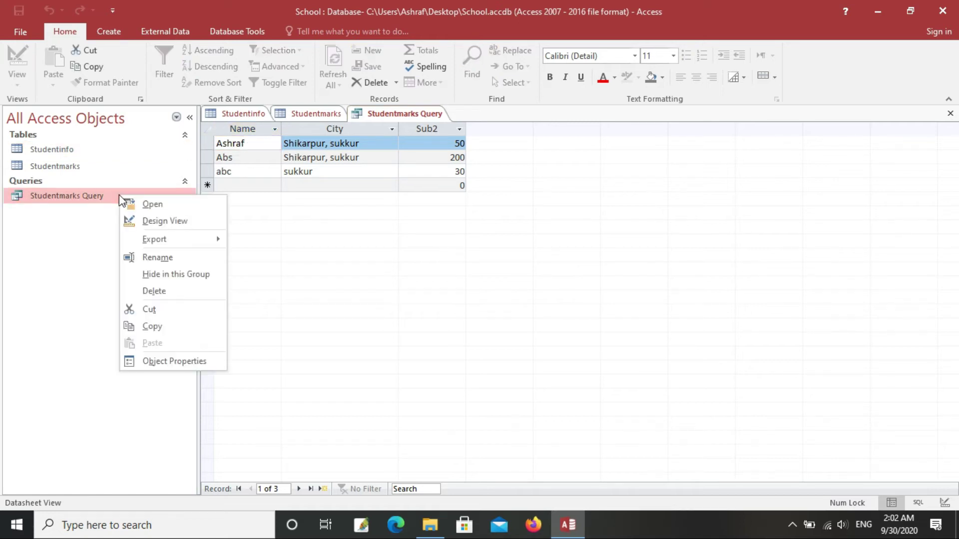
{"action": "left_click", "coordinate": [144, 224]}
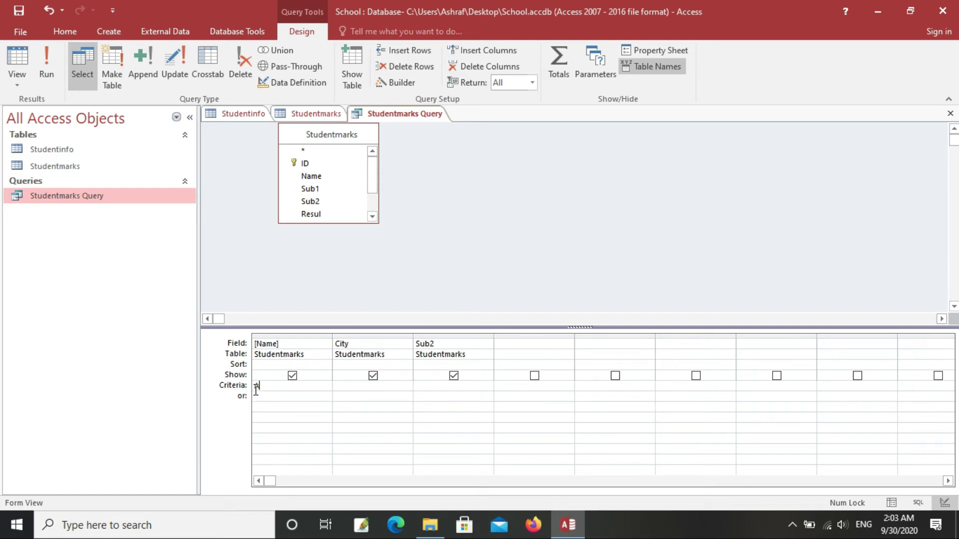
{"action": "type", "text": "shraf"}
{"action": "left_click_drag", "start_coordinate": [279, 387], "coordinate": [253, 389]}
{"action": "left_click", "coordinate": [288, 387]}
{"action": "left_click_drag", "start_coordinate": [286, 388], "coordinate": [249, 386]}
{"action": "left_click", "coordinate": [52, 84]}
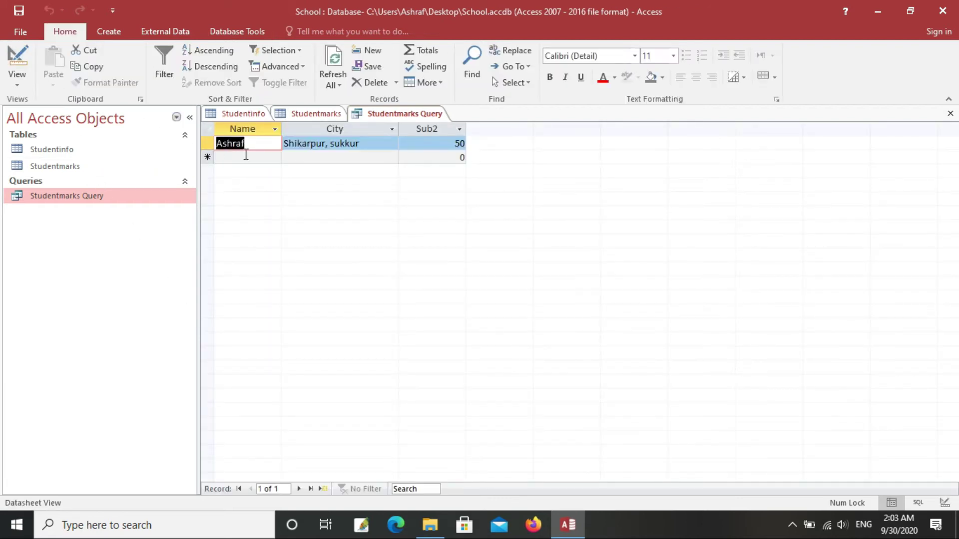
{"action": "left_click", "coordinate": [247, 148]}
{"action": "left_click_drag", "start_coordinate": [247, 144], "coordinate": [216, 145]}
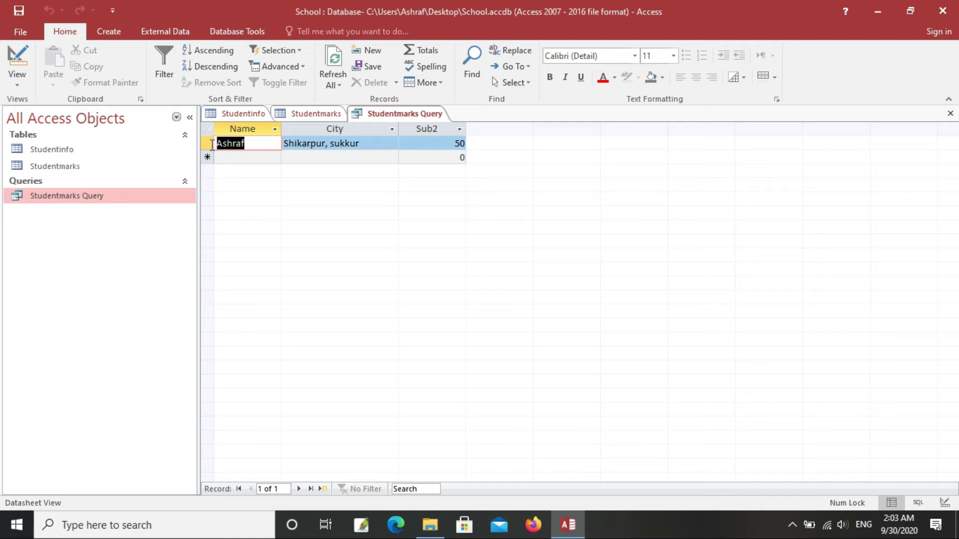
{"action": "left_click", "coordinate": [372, 150]}
{"action": "left_click", "coordinate": [371, 146]}
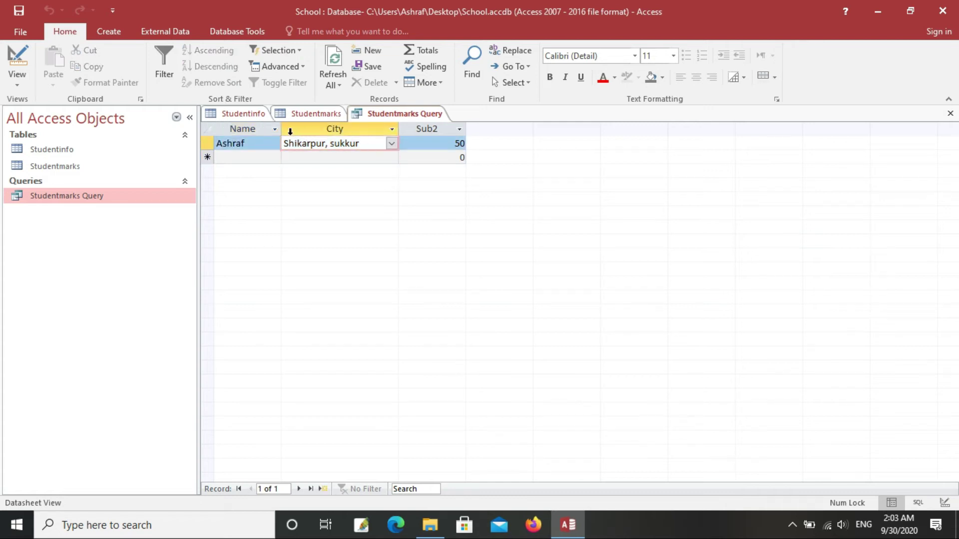
- Add "abc" as an alternative (or) criterion for the Name field in the design of Studentmarks Query
{"action": "right_click", "coordinate": [109, 192]}
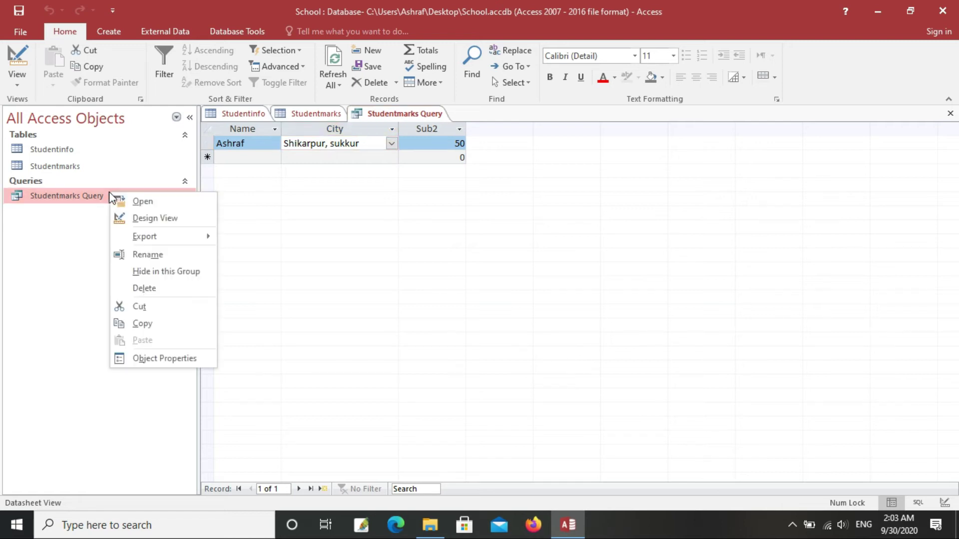
{"action": "left_click", "coordinate": [121, 217]}
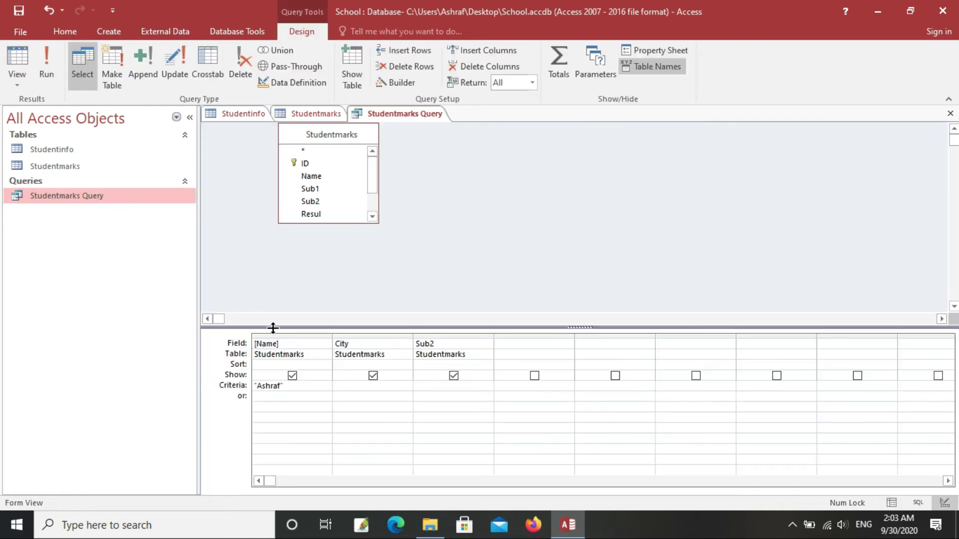
{"action": "left_click", "coordinate": [288, 400]}
{"action": "type", "text": "abc"}
{"action": "left_click_drag", "start_coordinate": [289, 387], "coordinate": [255, 386]}
{"action": "left_click_drag", "start_coordinate": [280, 344], "coordinate": [250, 345]}
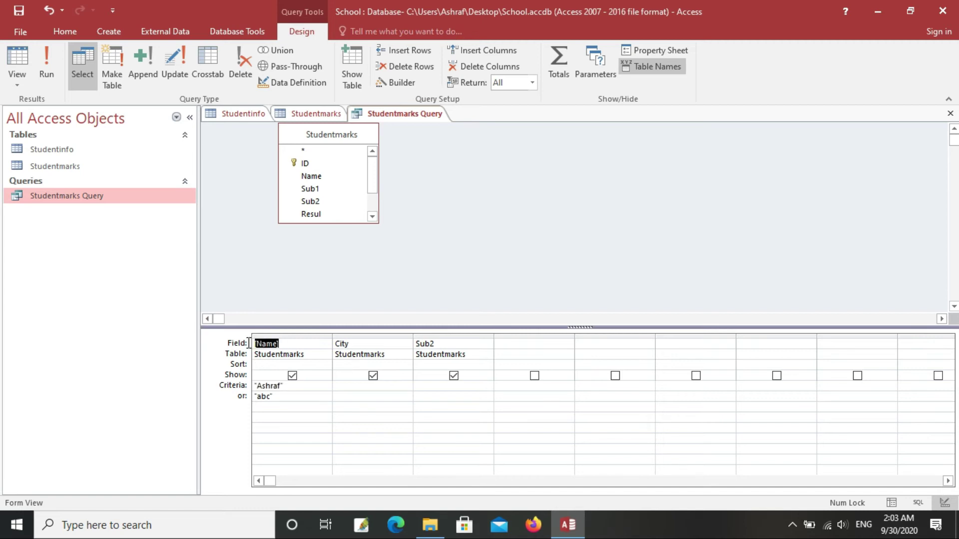
- Review the two alternative Name criteria, run Studentmarks Query and check the returned records
{"action": "left_click", "coordinate": [285, 344]}
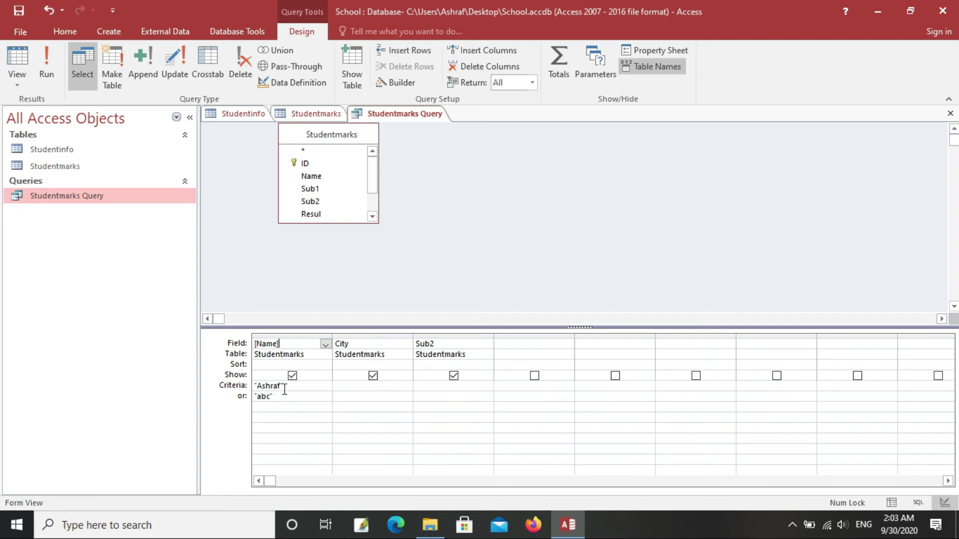
{"action": "left_click_drag", "start_coordinate": [284, 389], "coordinate": [255, 386]}
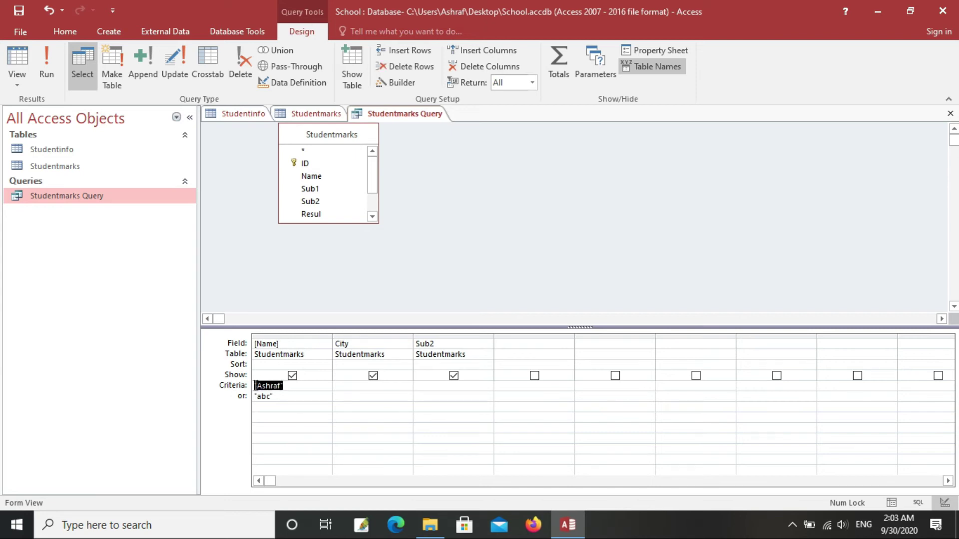
{"action": "left_click", "coordinate": [284, 388]}
{"action": "left_click_drag", "start_coordinate": [284, 388], "coordinate": [257, 387]}
{"action": "left_click", "coordinate": [44, 71]}
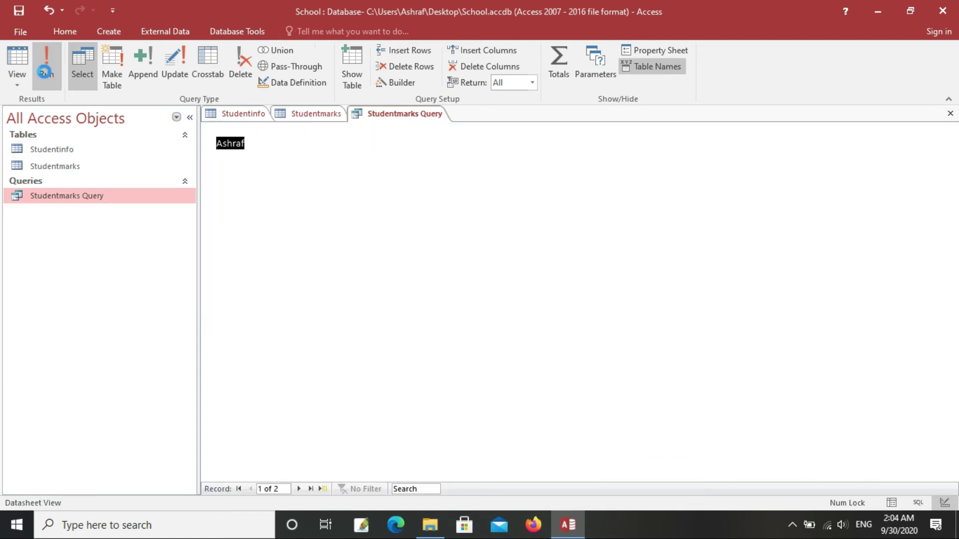
{"action": "left_click", "coordinate": [235, 156]}
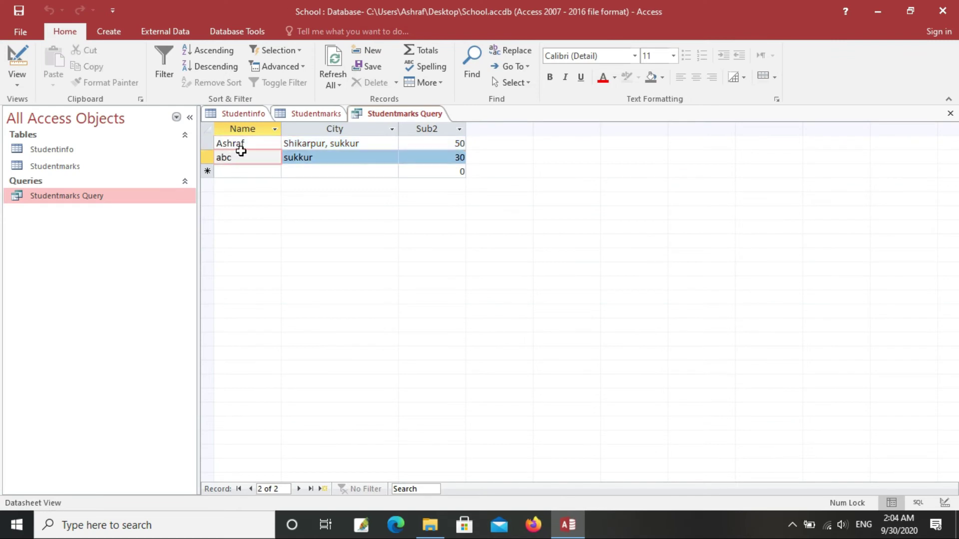
{"action": "left_click", "coordinate": [244, 144]}
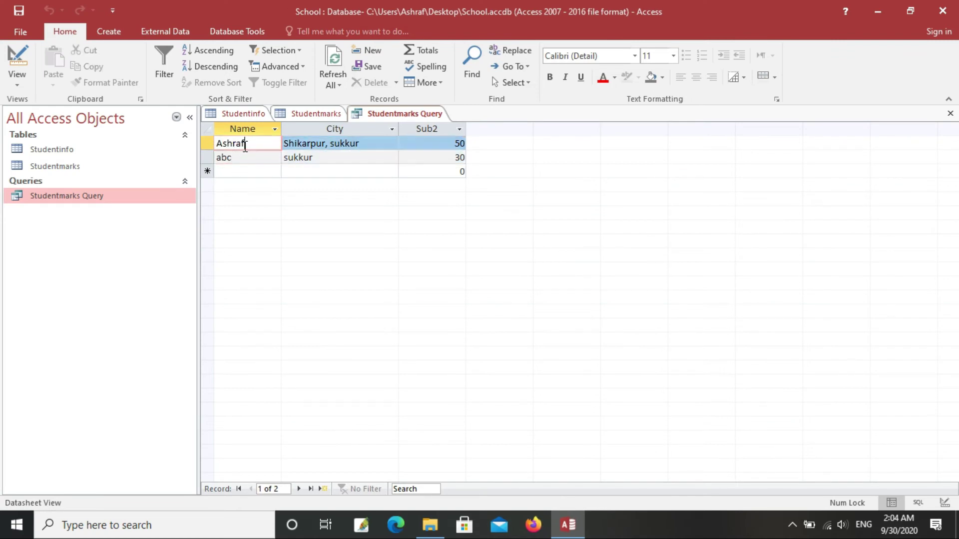
- Add "hyd" as the criterion for the City field in the design of Studentmarks Query and run the query
{"action": "right_click", "coordinate": [61, 202]}
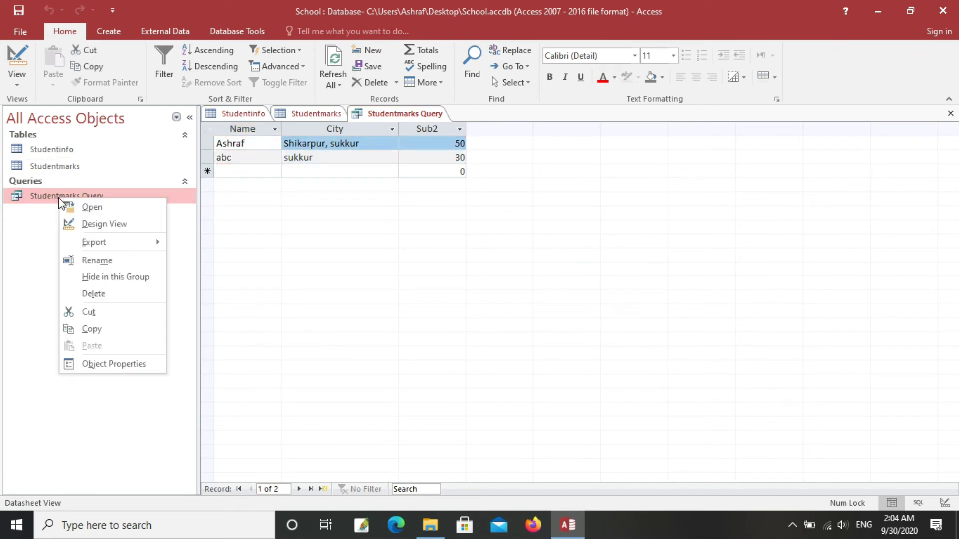
{"action": "left_click", "coordinate": [79, 228]}
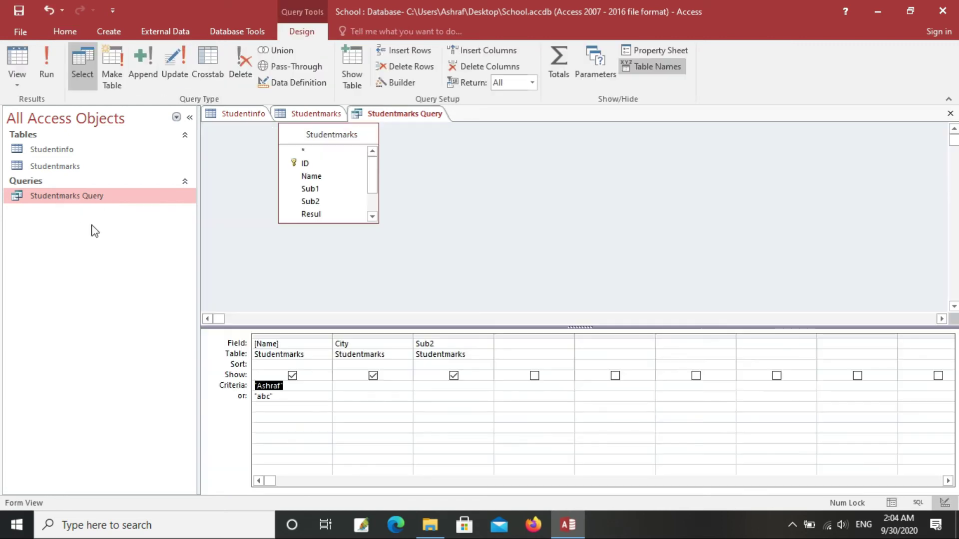
{"action": "left_click", "coordinate": [284, 396]}
{"action": "left_click", "coordinate": [376, 388]}
{"action": "type", "text": "hyd"}
{"action": "left_click", "coordinate": [43, 74]}
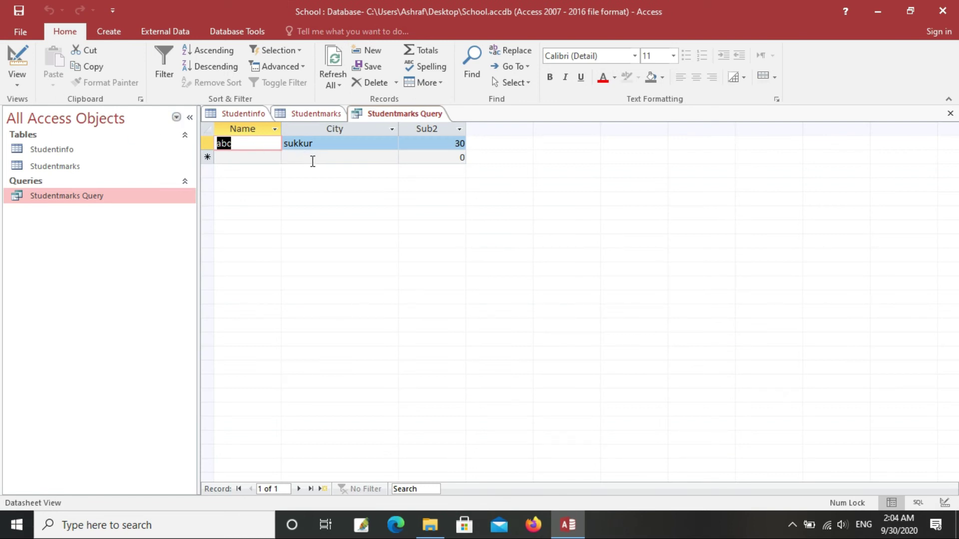
- Check the City value of the record returned by Studentmarks Query
{"action": "left_click", "coordinate": [340, 143]}
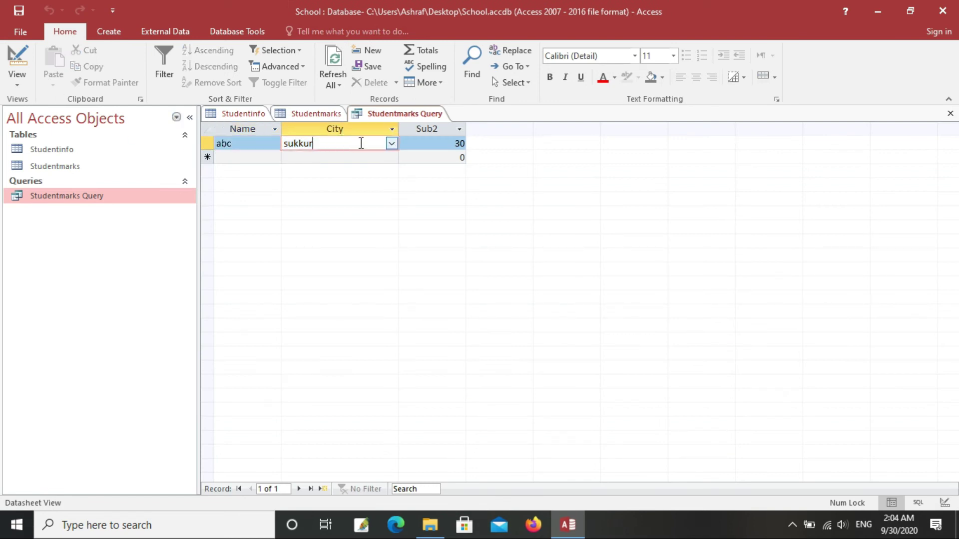
{"action": "left_click", "coordinate": [391, 144]}
{"action": "left_click", "coordinate": [391, 145]}
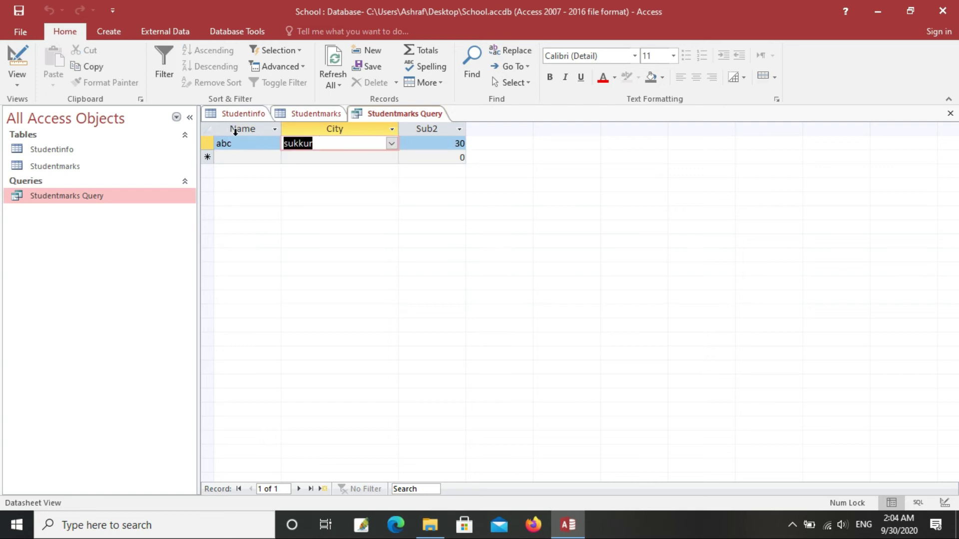
- Reopen Studentmarks Query in Design View and examine how the Name and City criteria combine across the Criteria and or rows
{"action": "right_click", "coordinate": [67, 199]}
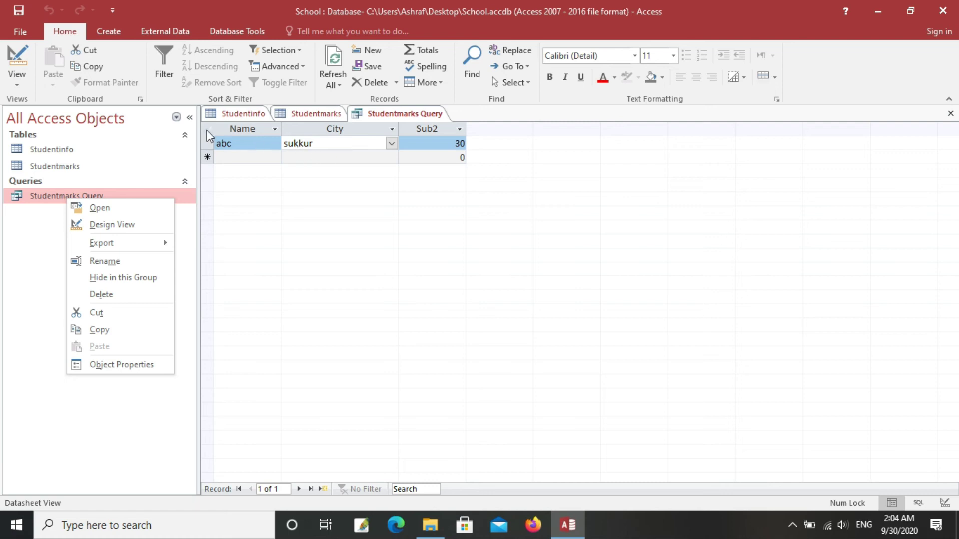
{"action": "left_click", "coordinate": [112, 225]}
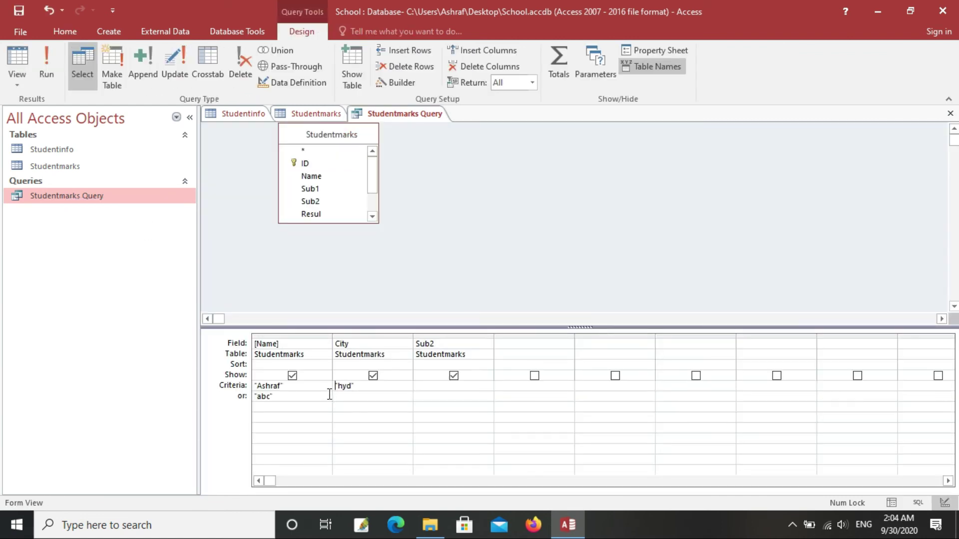
{"action": "left_click_drag", "start_coordinate": [367, 390], "coordinate": [243, 388]}
{"action": "left_click", "coordinate": [360, 386]}
{"action": "left_click_drag", "start_coordinate": [359, 386], "coordinate": [321, 386]}
{"action": "left_click", "coordinate": [356, 387]}
{"action": "left_click_drag", "start_coordinate": [356, 387], "coordinate": [333, 386]}
{"action": "mouse_move", "coordinate": [319, 386]}
{"action": "left_mouse_down"}
{"action": "mouse_move", "coordinate": [241, 380]}
{"action": "mouse_move", "coordinate": [305, 396]}
{"action": "left_mouse_up"}
{"action": "left_click_drag", "start_coordinate": [274, 396], "coordinate": [255, 397]}
{"action": "left_click", "coordinate": [275, 386]}
{"action": "left_click", "coordinate": [345, 383]}
{"action": "left_click_drag", "start_coordinate": [273, 397], "coordinate": [249, 398]}
{"action": "left_click", "coordinate": [294, 402]}
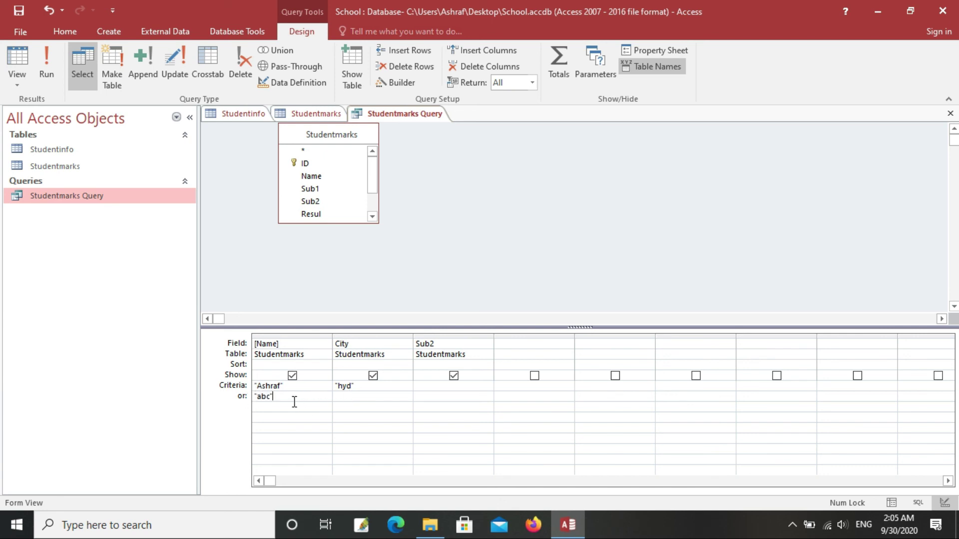